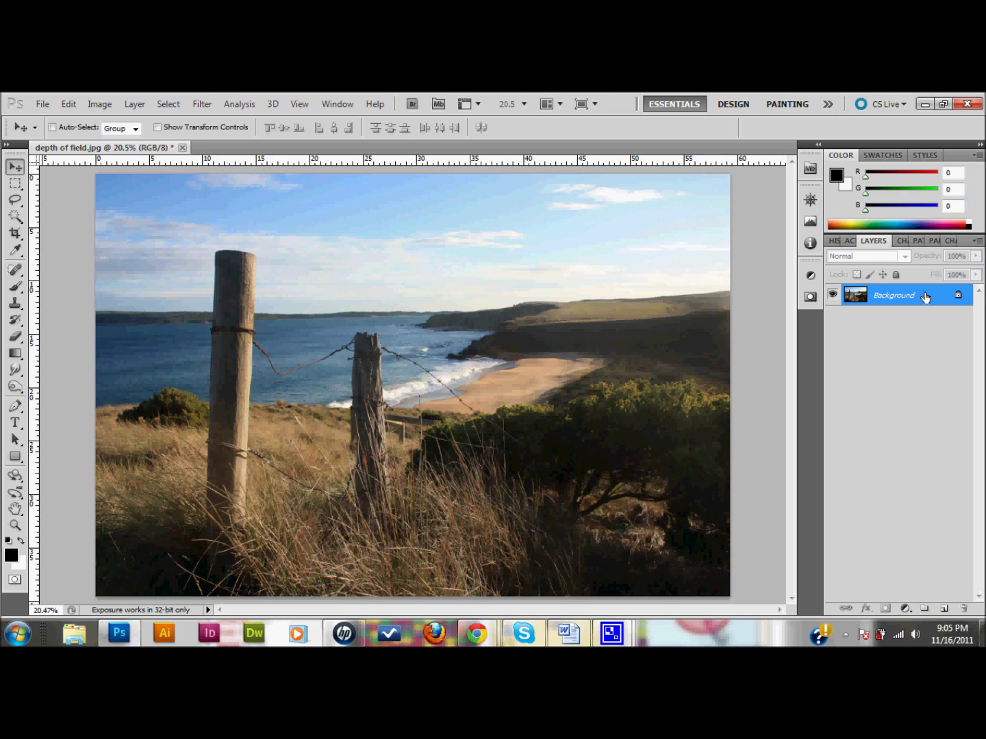
Duplicate the Background layer, rename the copy 'depth', and enter Quick Mask mode
left_click_drag(925, 296, 934, 495)
left_click_drag(926, 301, 945, 612)
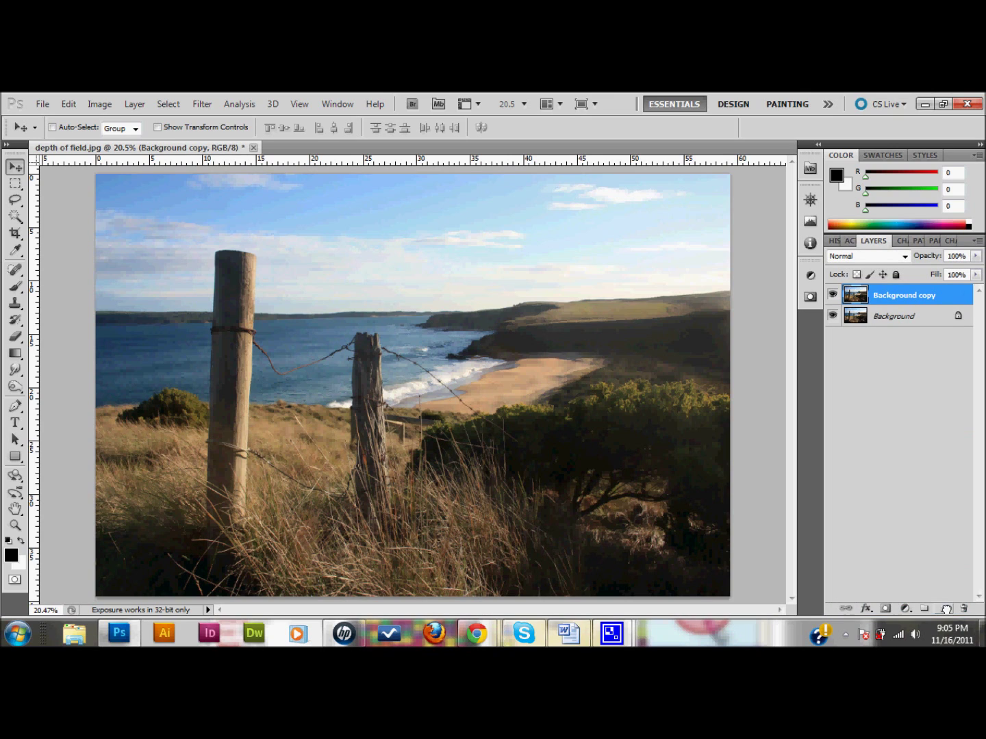
double_click(898, 295)
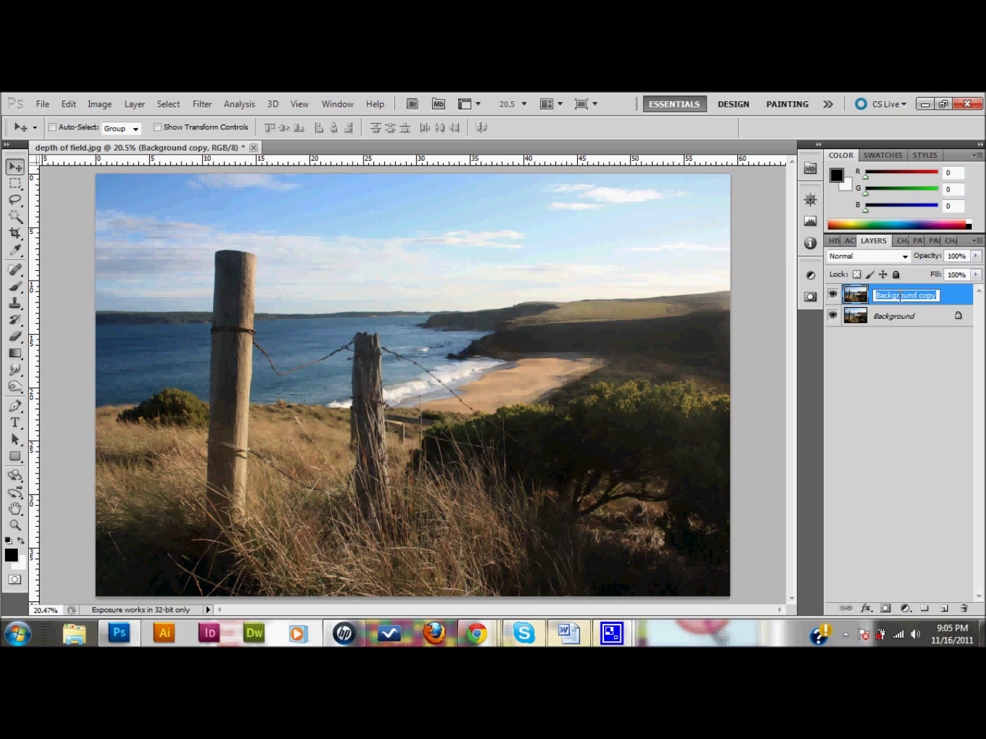
type("depth")
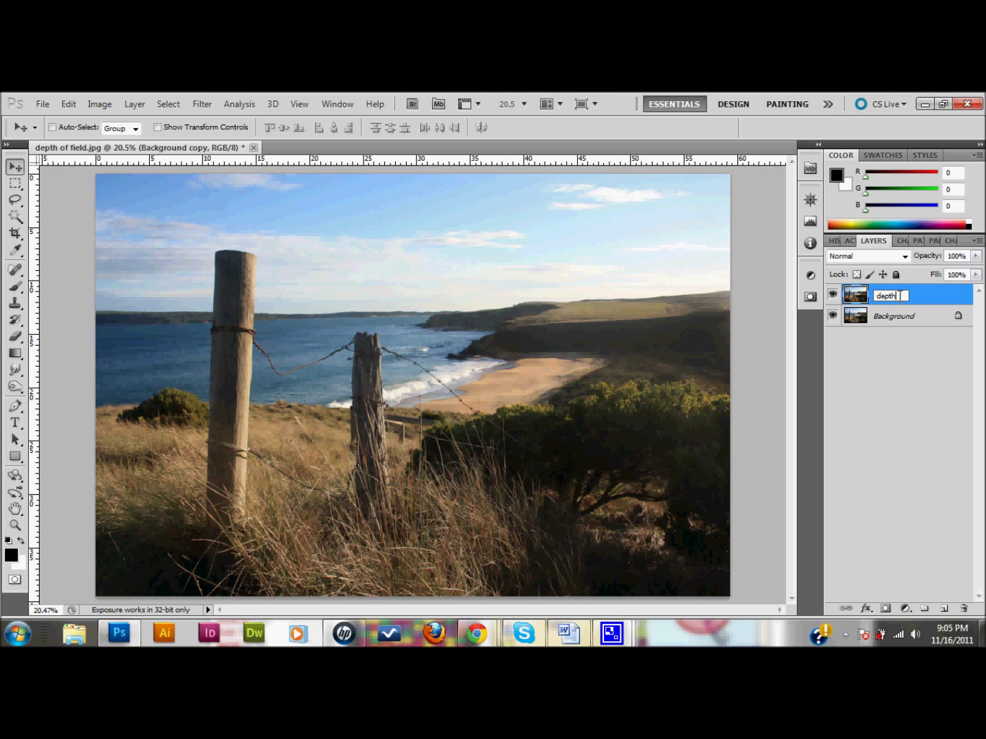
key("Return")
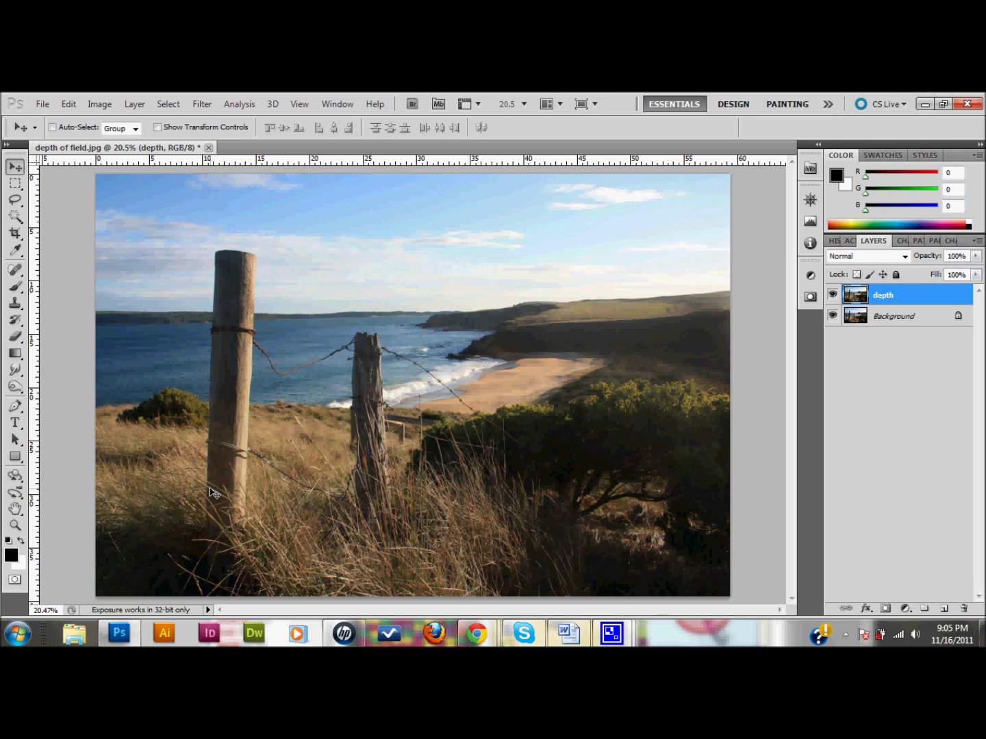
key("q")
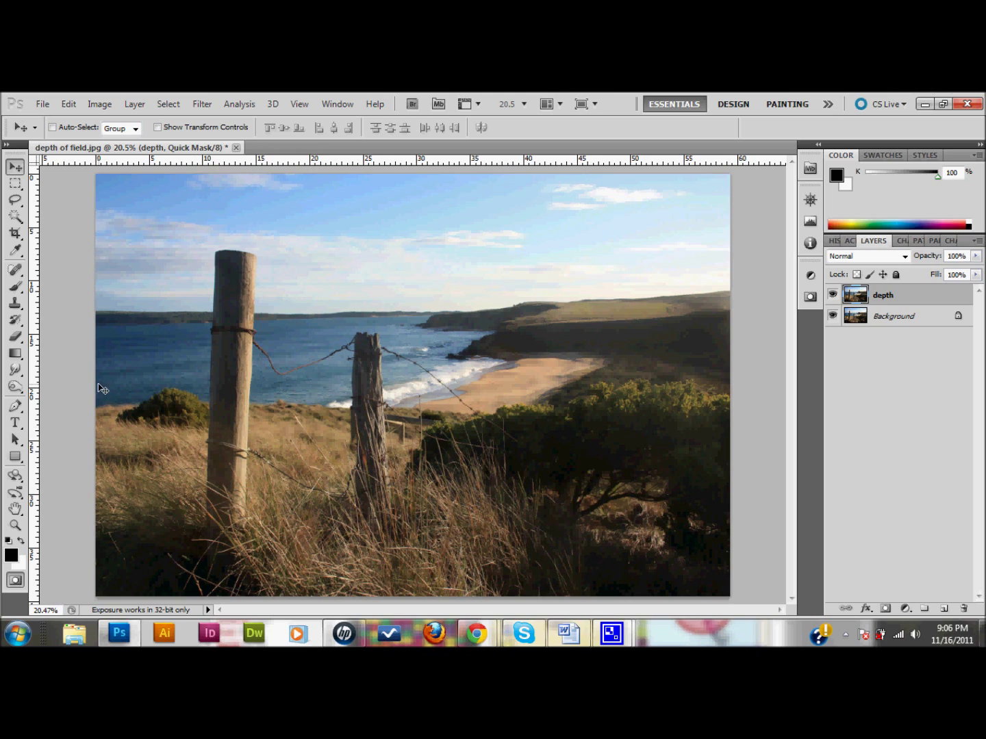
In Quick Mask, draw a gradient from the photo's bottom edge up toward the horizon, then exit Quick Mask
left_click(16, 359)
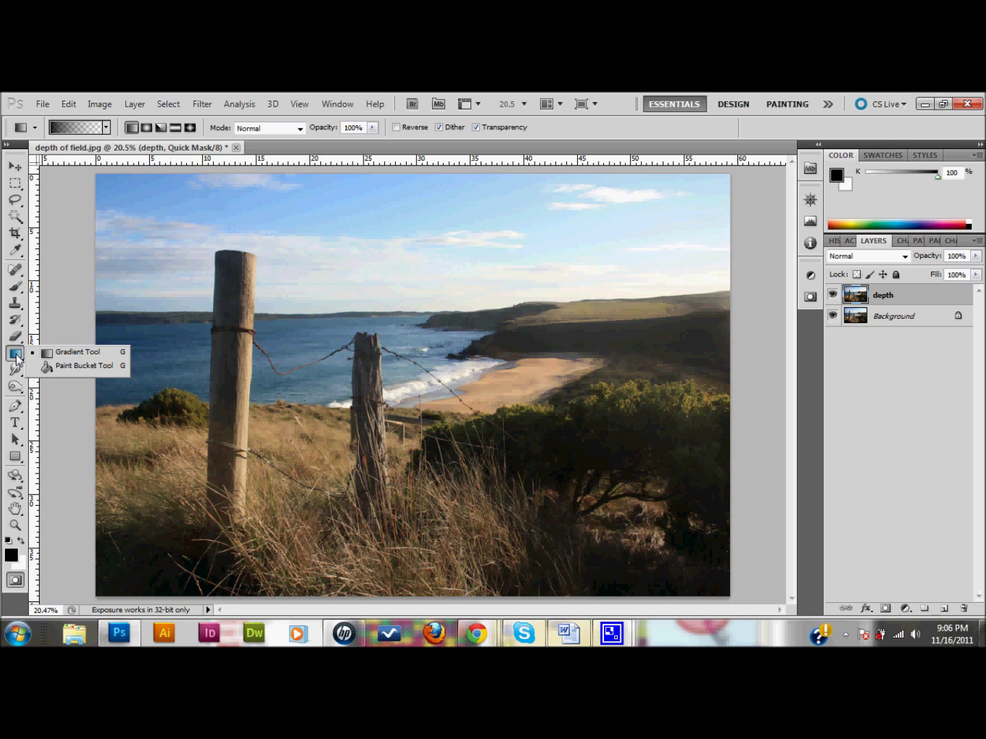
left_click(59, 352)
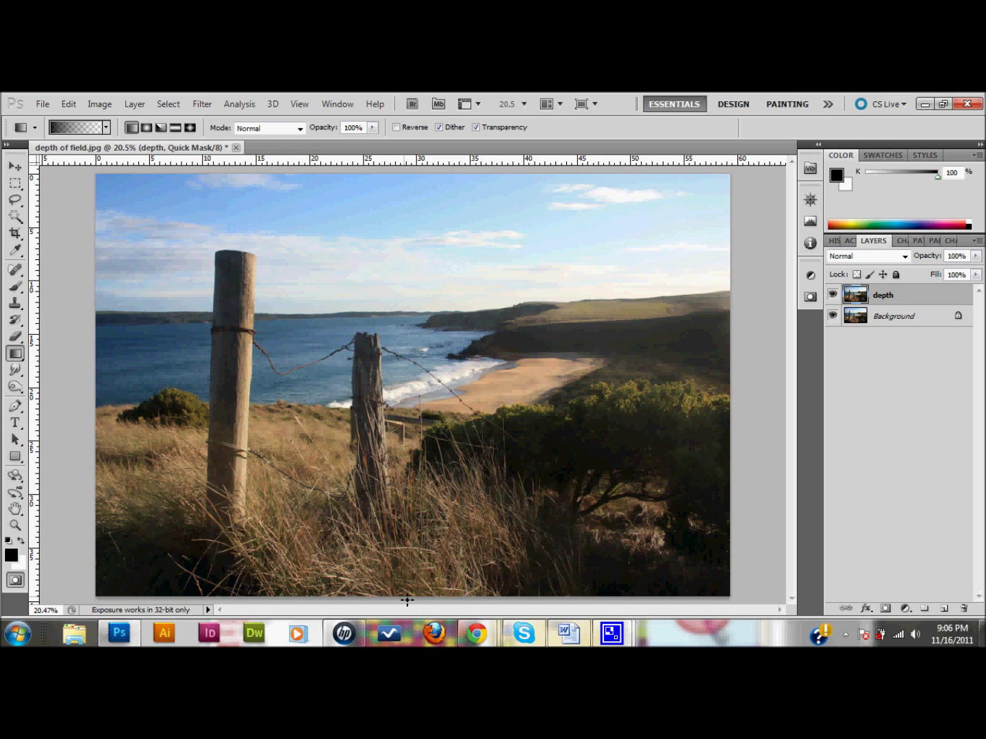
left_click_drag(403, 595, 406, 313)
left_click_drag(406, 314, 406, 315)
left_click_drag(406, 314, 406, 315)
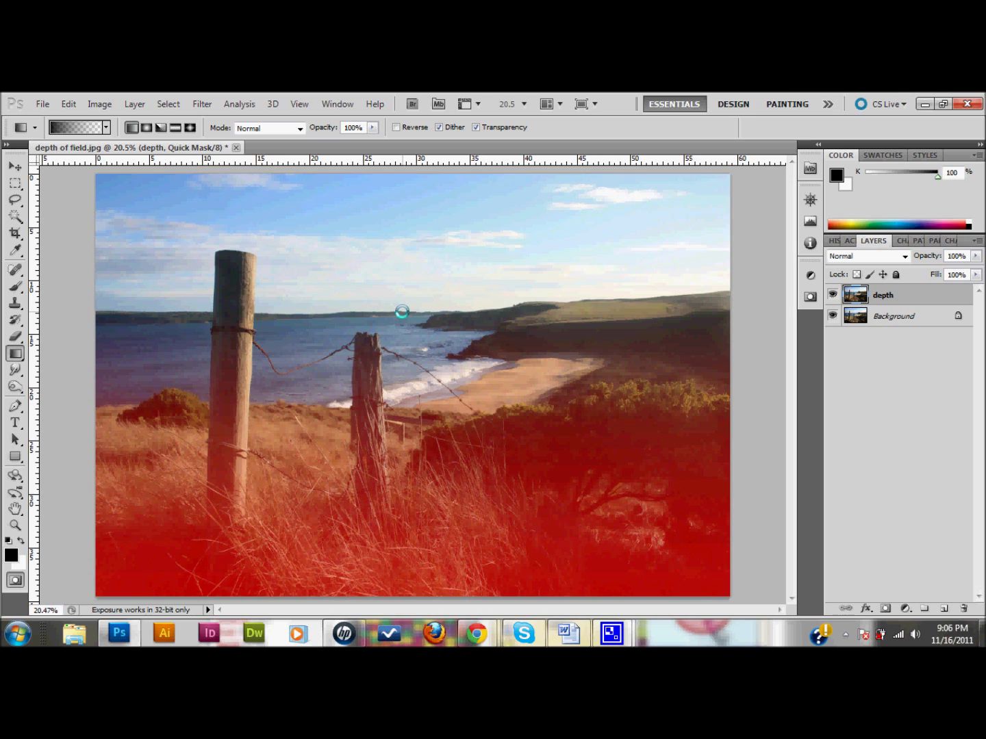
key("q")
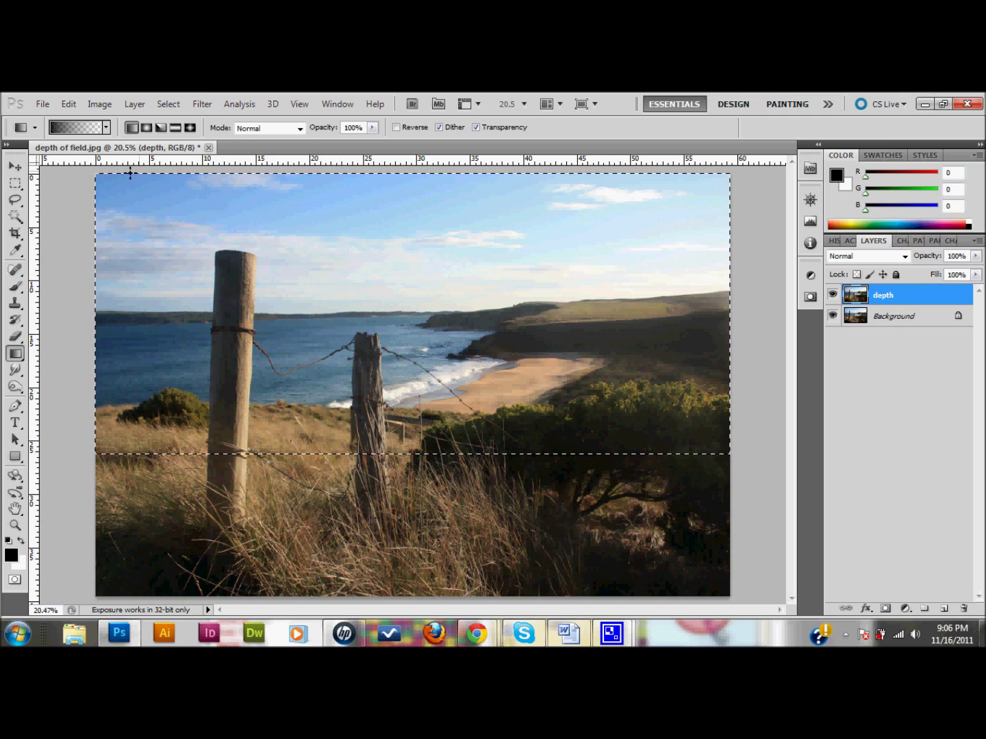
Check the gradient presets, leaving them unchanged, and bring up the Filter menu
left_click(106, 129)
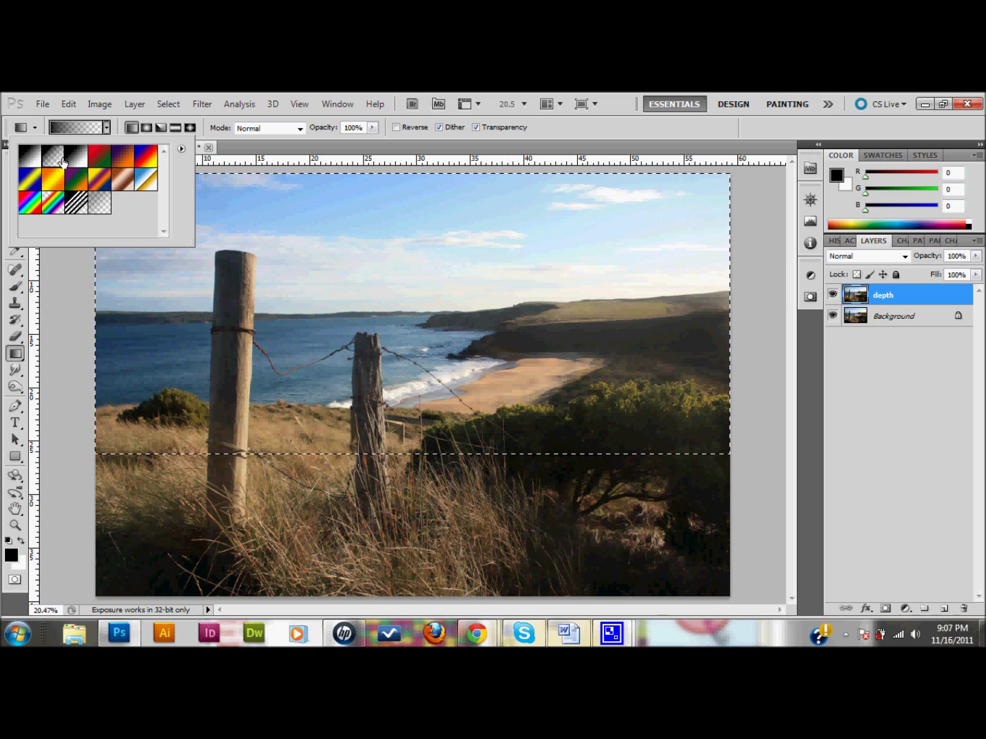
left_click(235, 448)
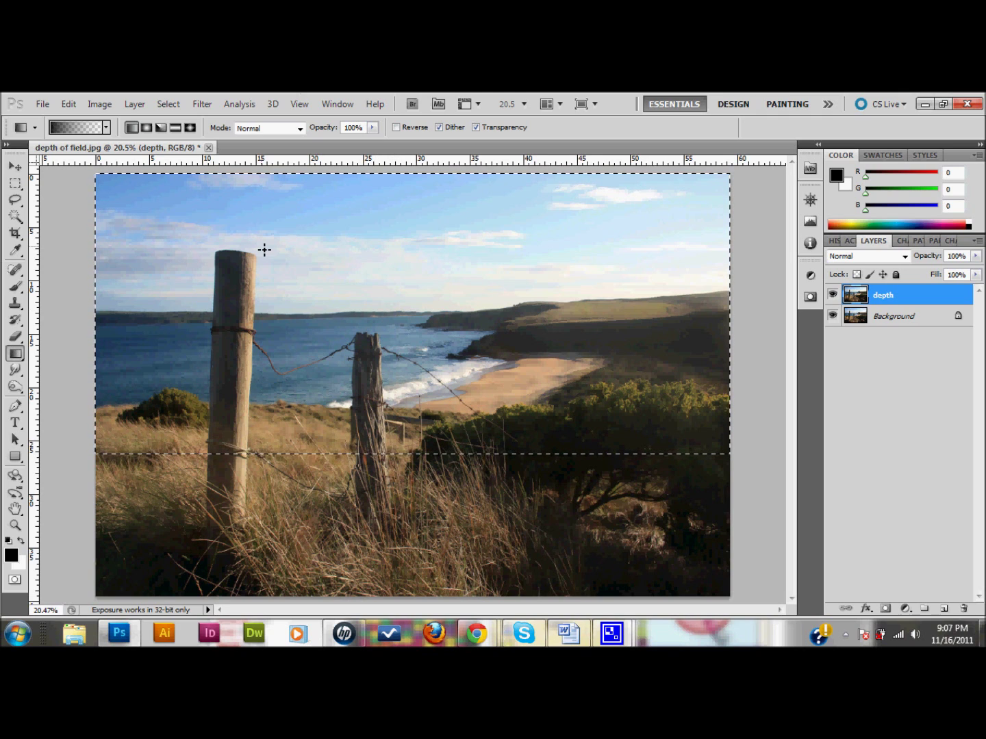
left_click(202, 104)
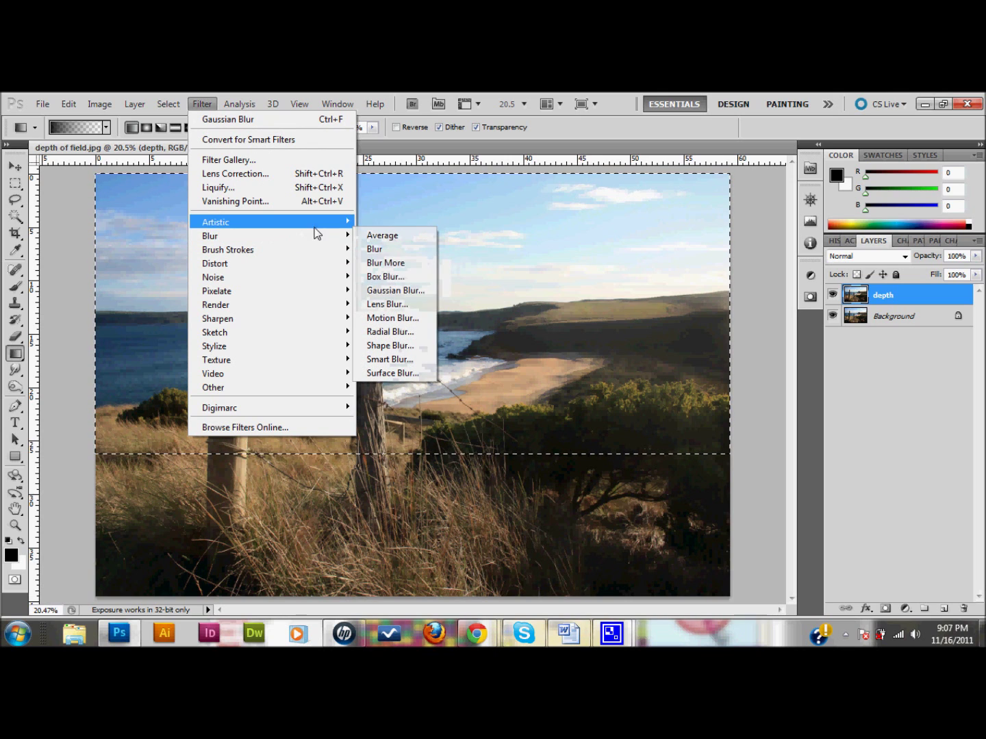
Apply a Gaussian Blur with a 19.5-pixel radius to the selected upper background
left_click(385, 291)
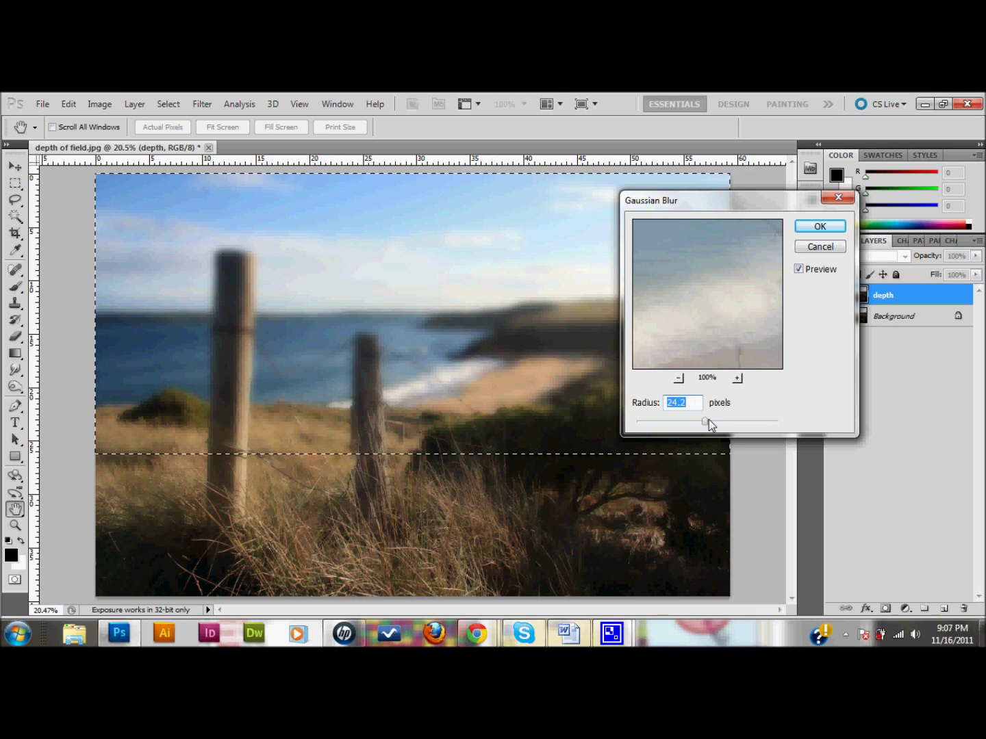
left_click_drag(708, 421, 818, 423)
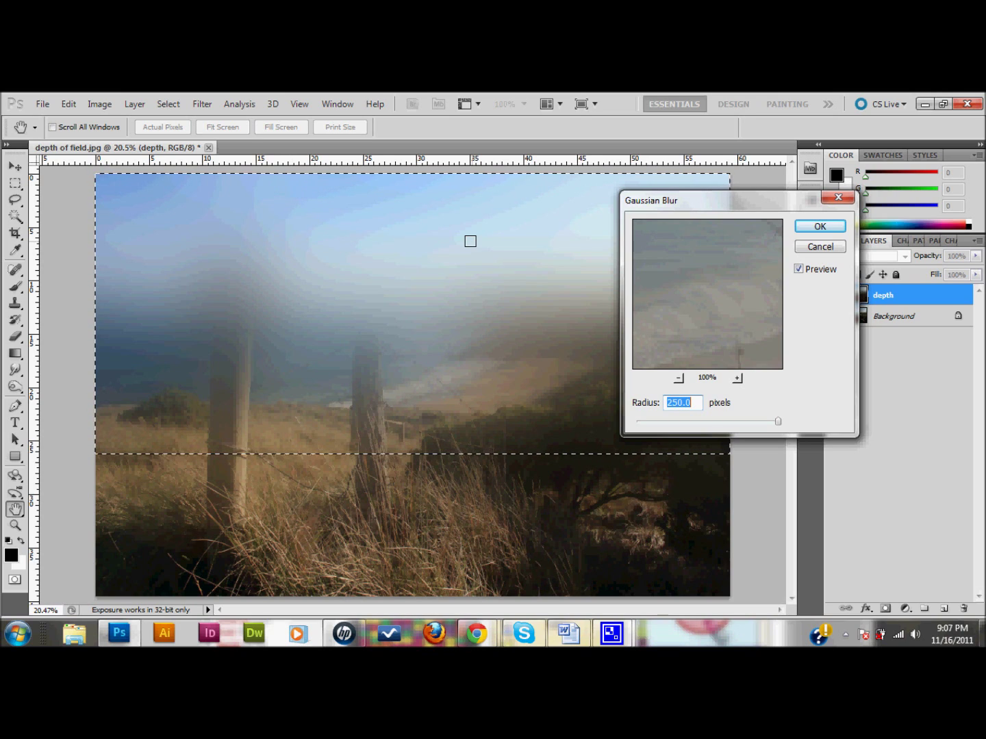
left_click(695, 422)
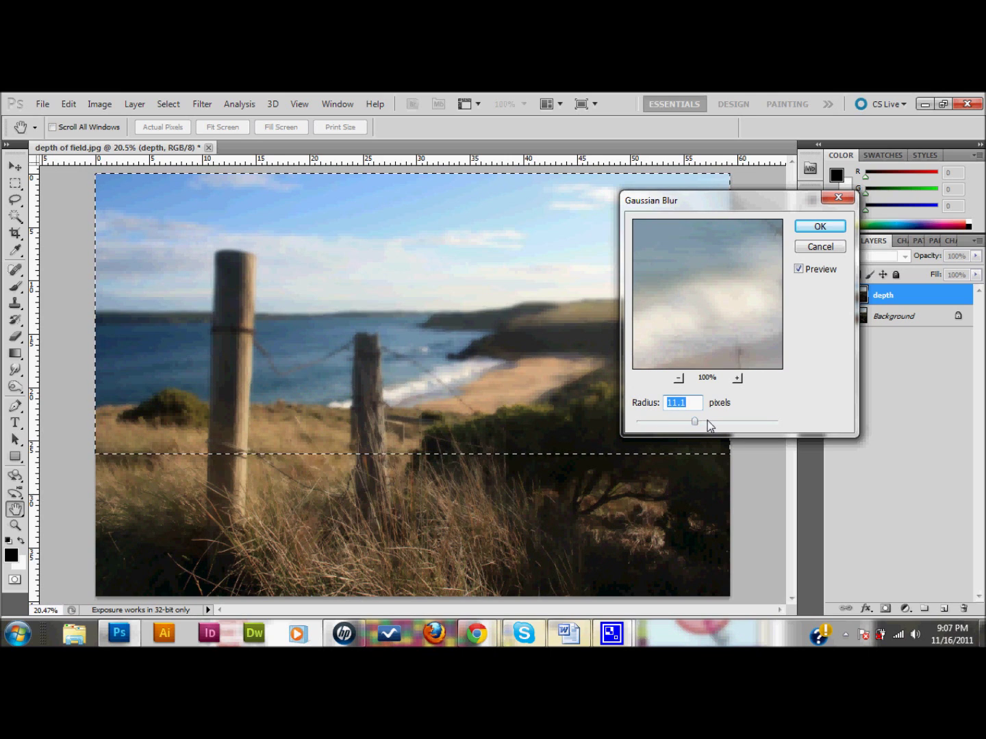
left_click(708, 421)
left_click_drag(707, 423, 702, 422)
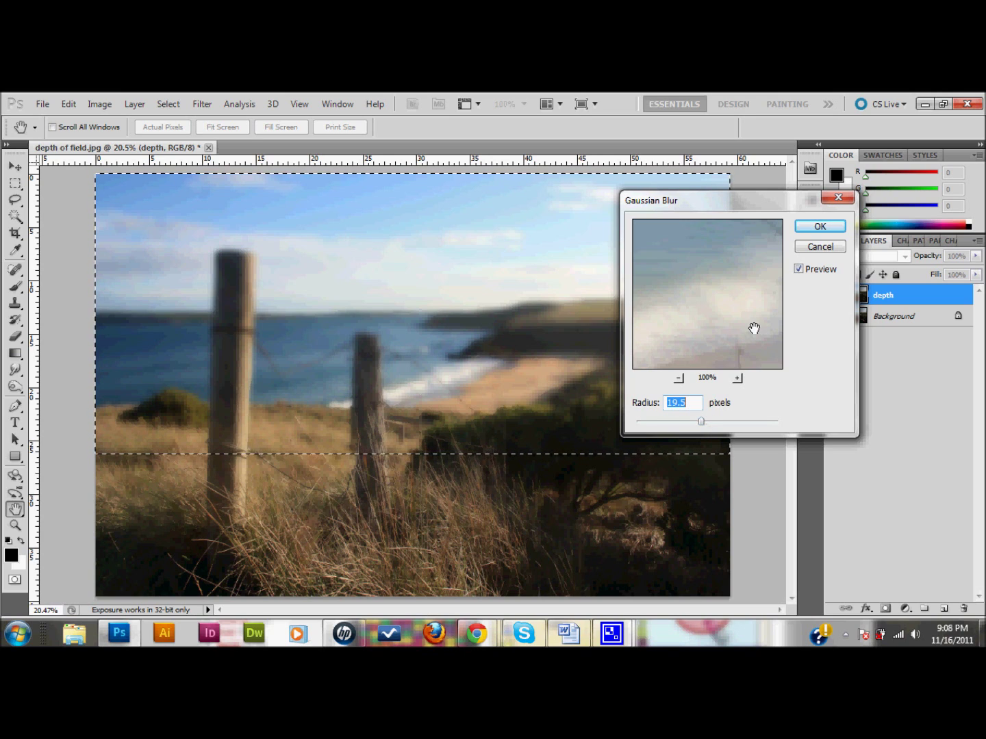
left_click(821, 227)
key("g")
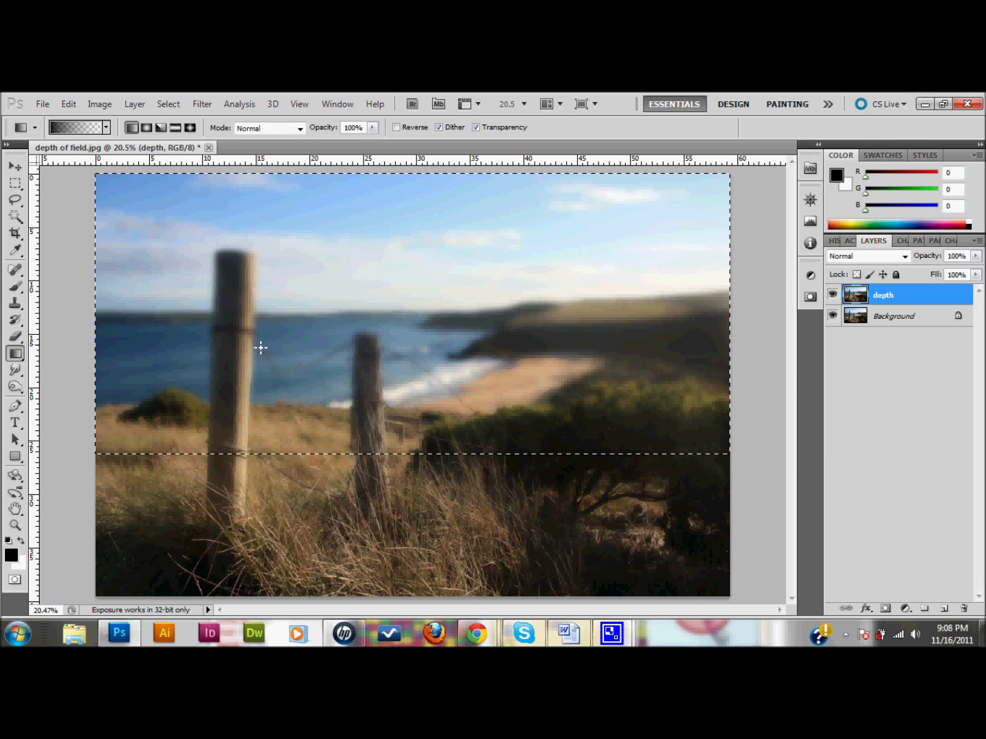
left_click(17, 184)
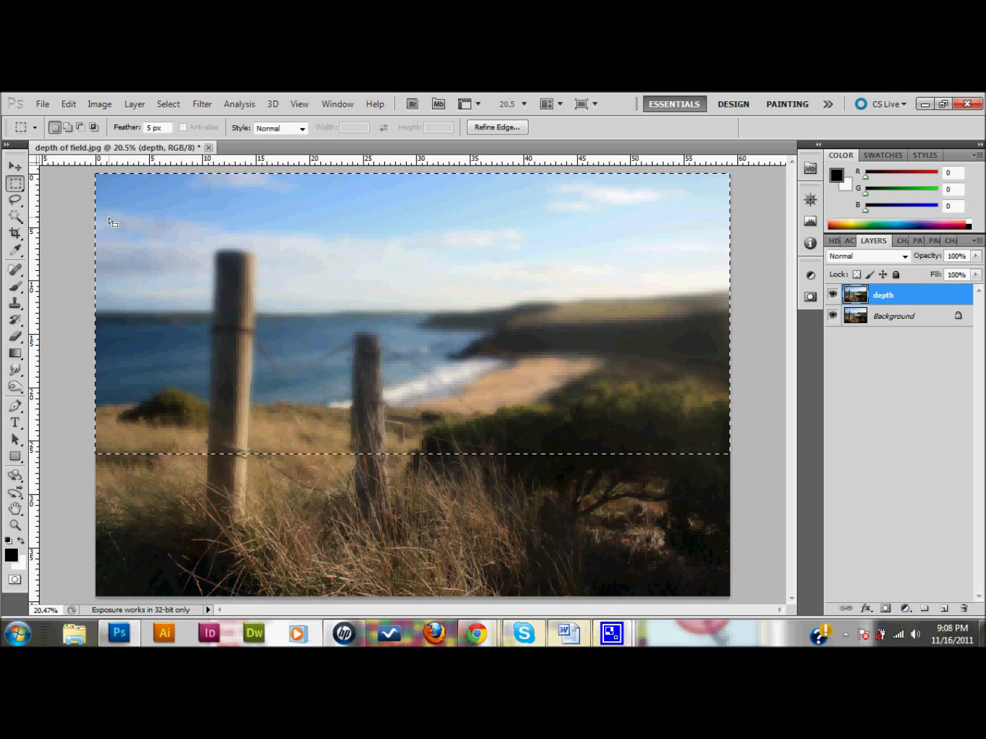
Deselect, add a white layer mask to the depth layer, and zoom in on the fence posts
left_click(86, 219)
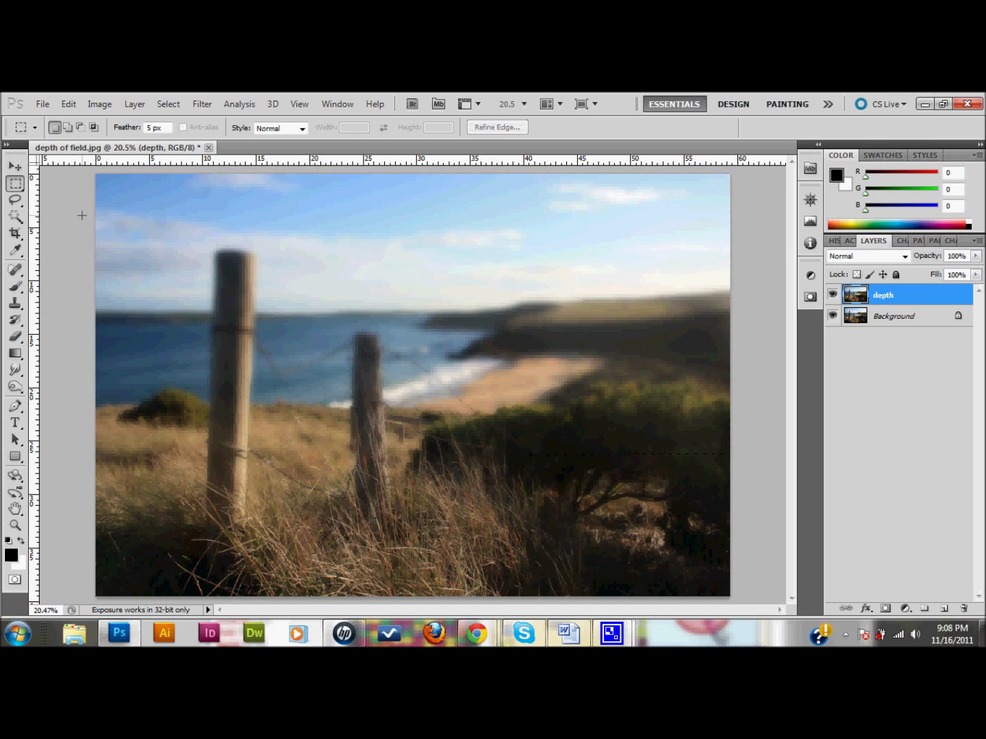
left_click(884, 611)
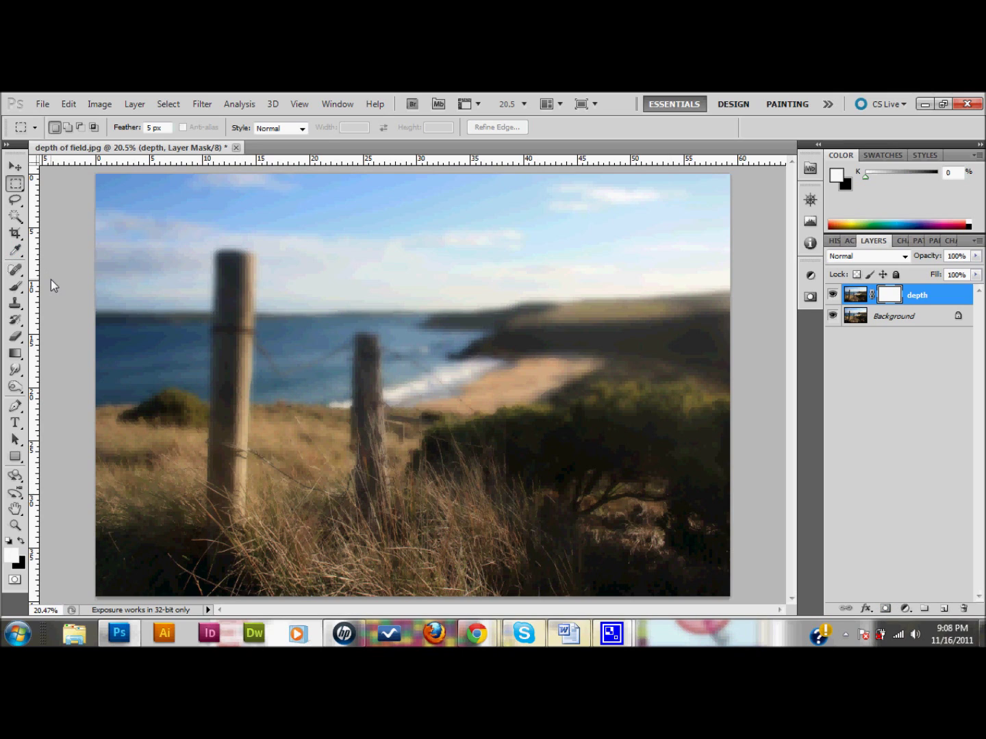
key("z")
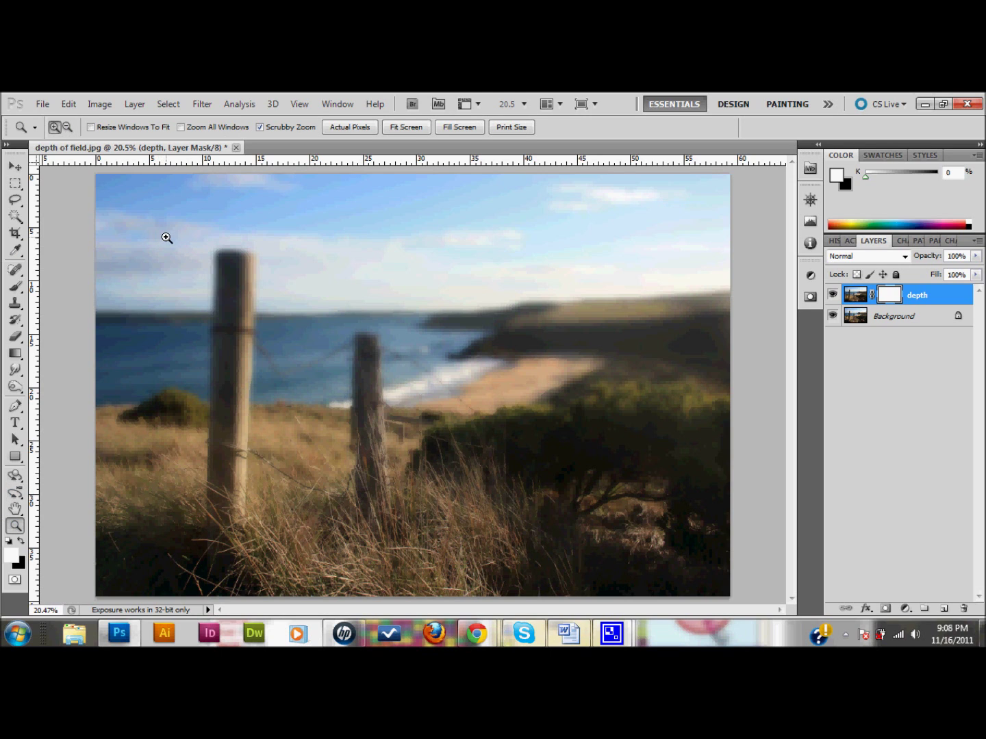
left_click_drag(167, 238, 206, 312)
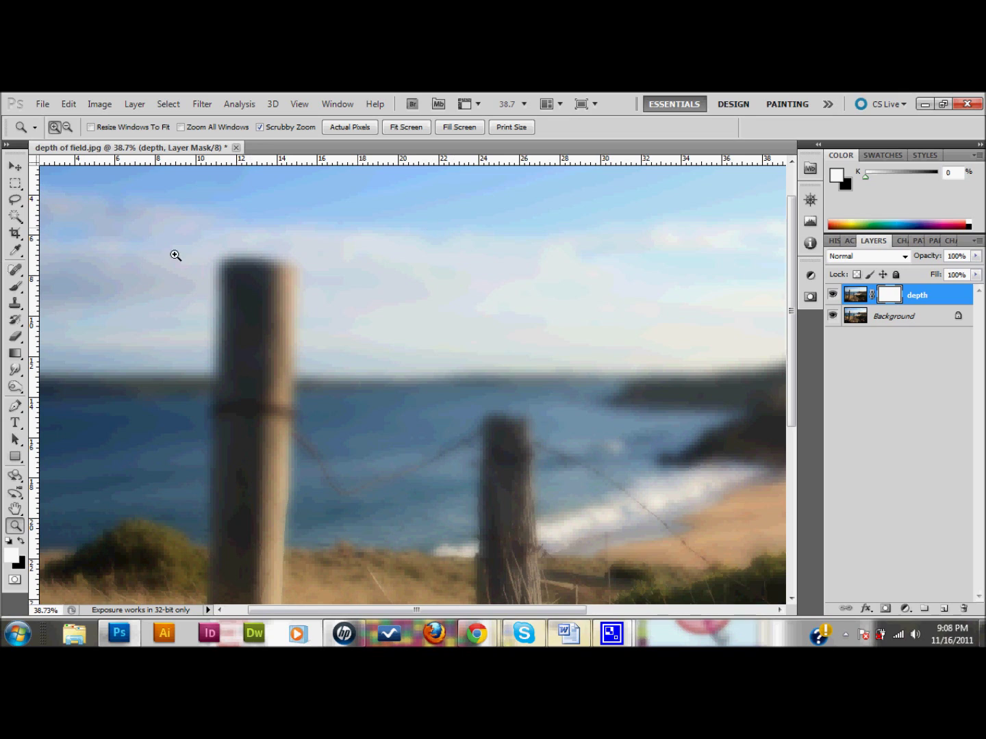
Set up a 116 px, 62% hardness Eraser brush and paint the front post's top sharp
left_click(15, 336)
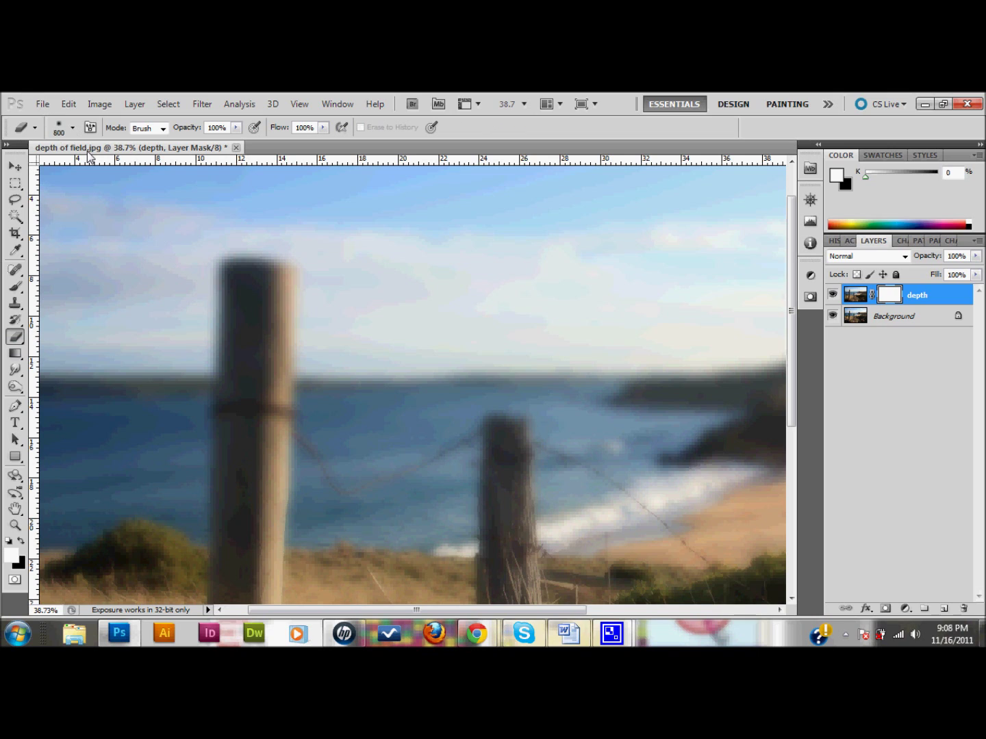
left_click(71, 127)
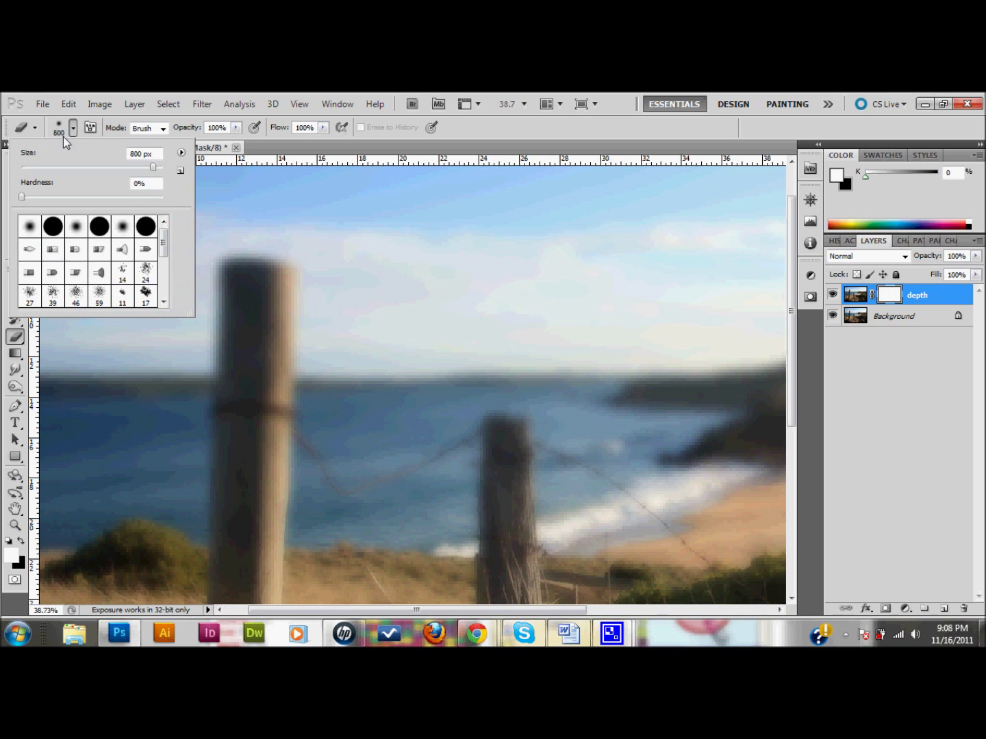
left_click(108, 196)
left_click(98, 167)
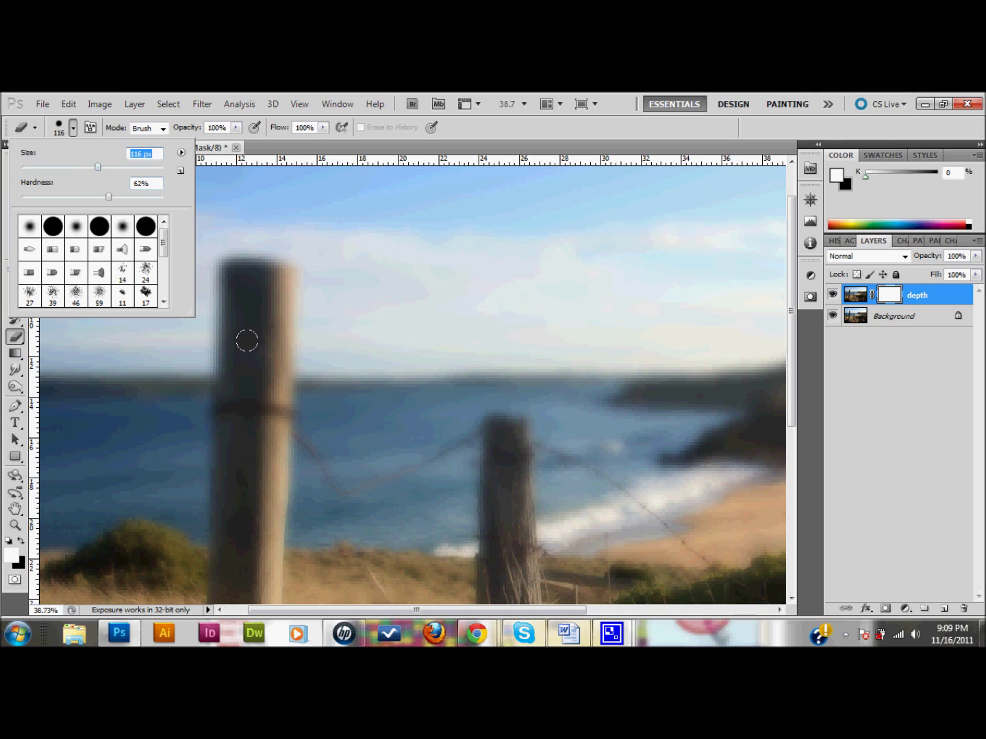
key("Return")
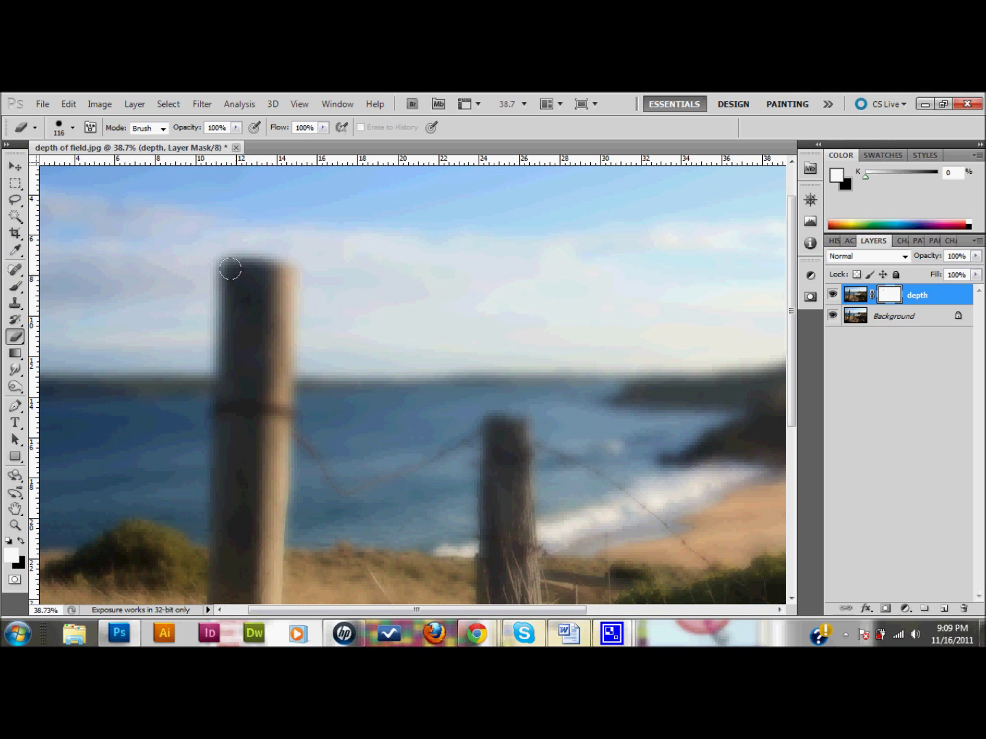
left_click_drag(230, 267, 223, 277)
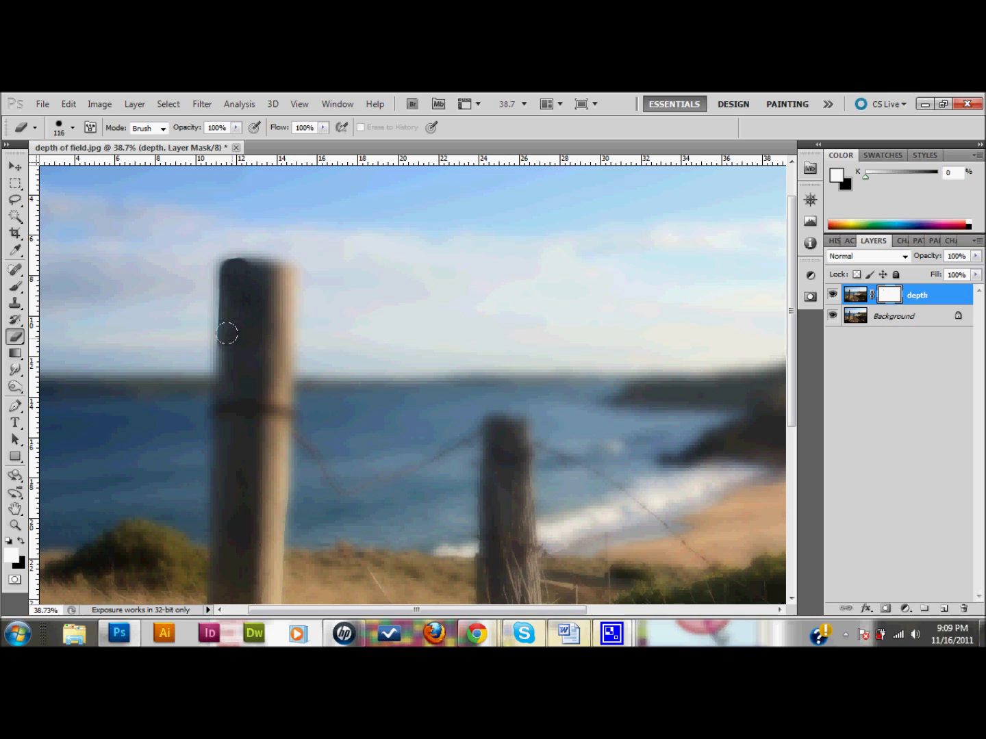
Paint the front fence post's edges and body sharp on the mask, then zoom out
left_click_drag(231, 269, 228, 291)
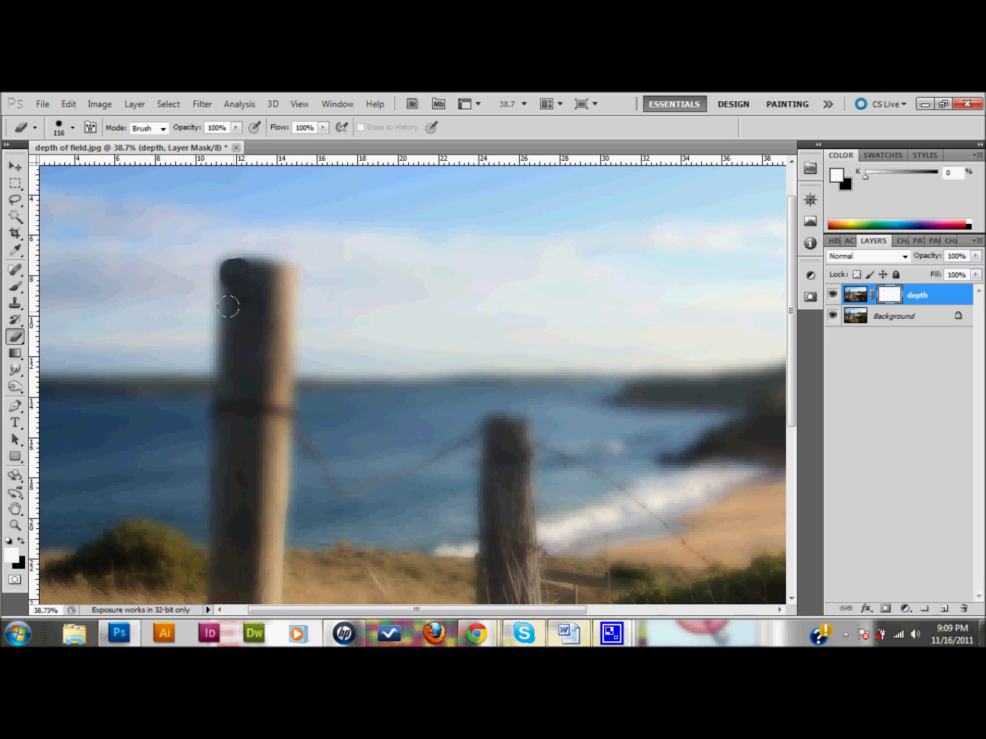
left_click_drag(228, 307, 227, 363)
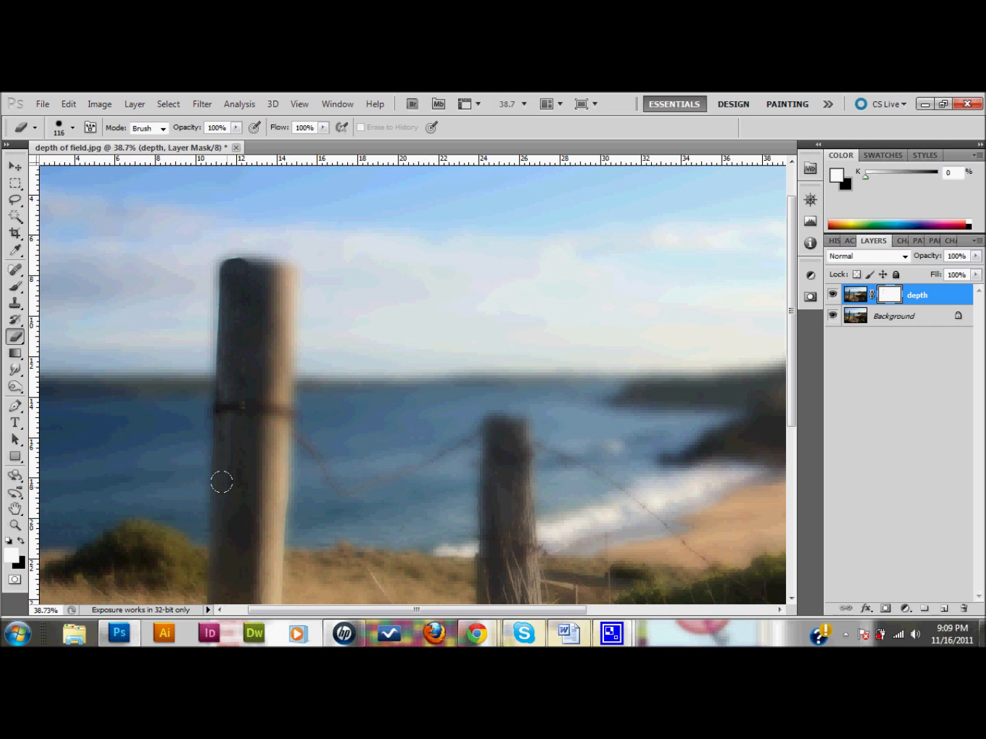
scroll(221, 482, "down", 5)
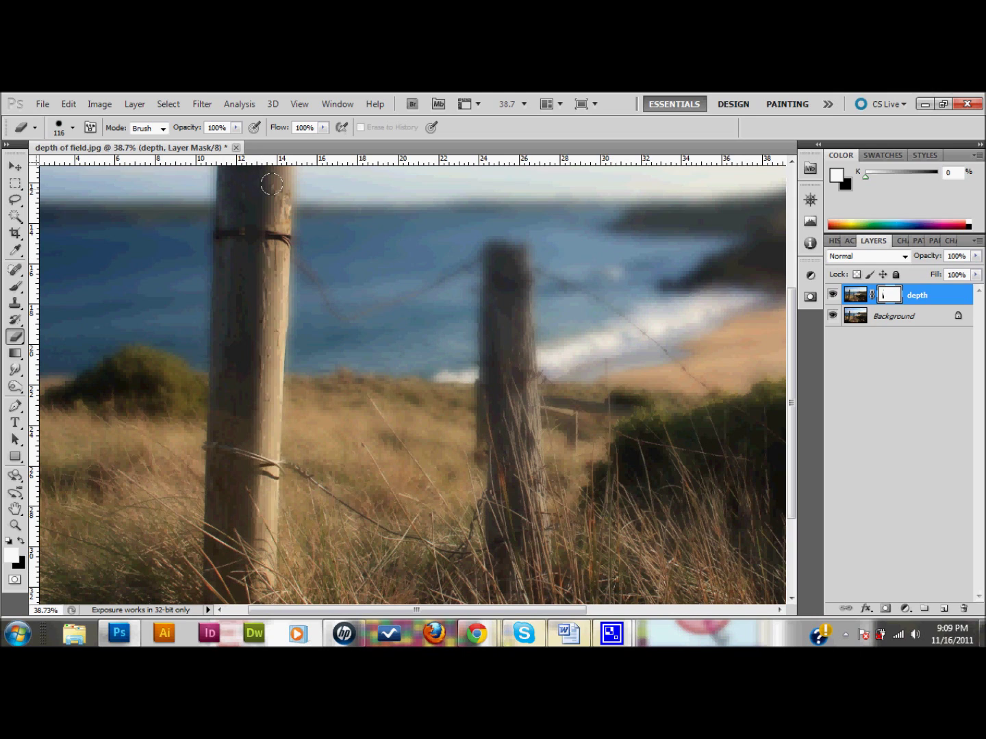
scroll(271, 184, "up", 3)
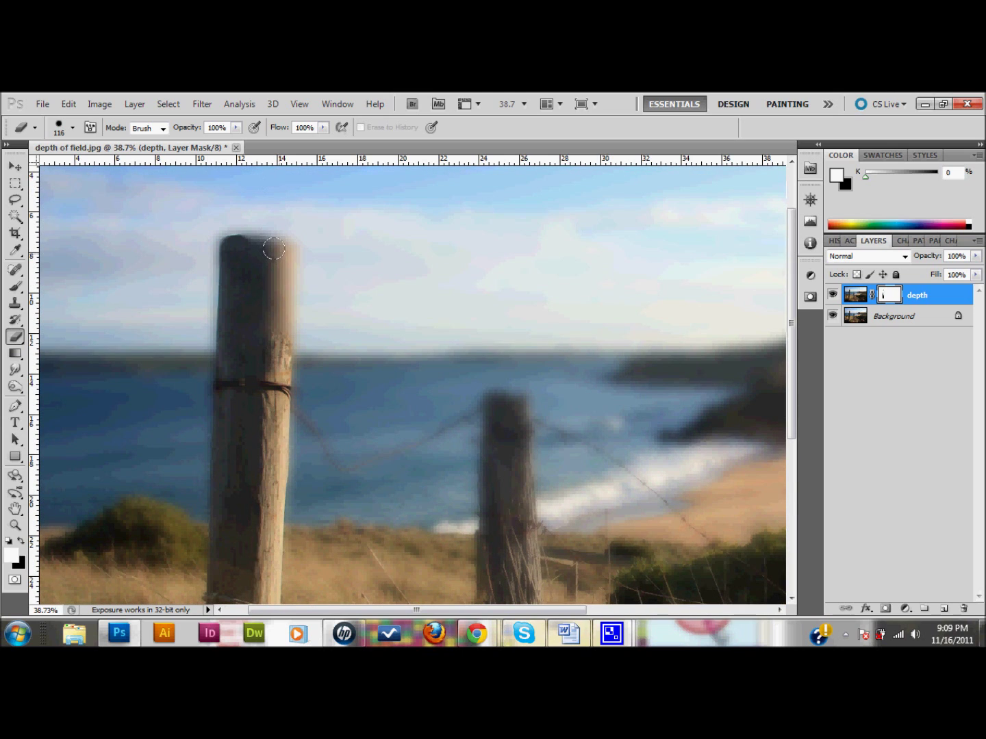
mouse_move(273, 249)
left_mouse_down()
mouse_move(281, 270)
mouse_move(259, 246)
mouse_move(238, 246)
mouse_move(236, 302)
left_mouse_up()
mouse_move(246, 242)
left_mouse_down()
mouse_move(258, 412)
mouse_move(255, 290)
mouse_move(245, 302)
mouse_move(236, 582)
left_mouse_up()
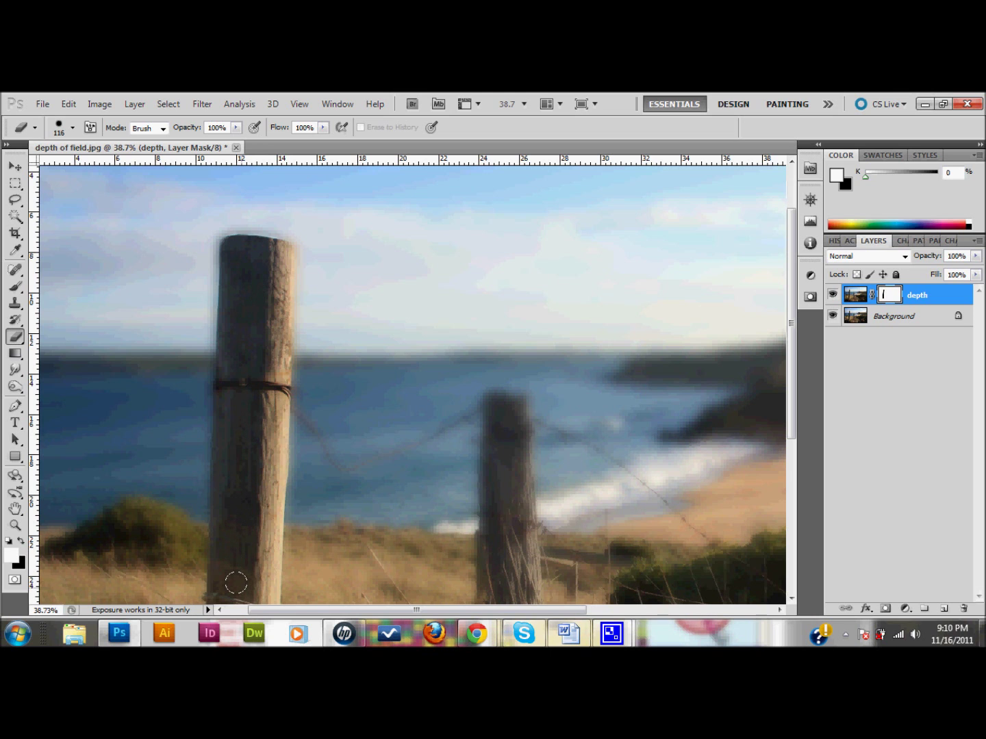
scroll(235, 583, "down", 5)
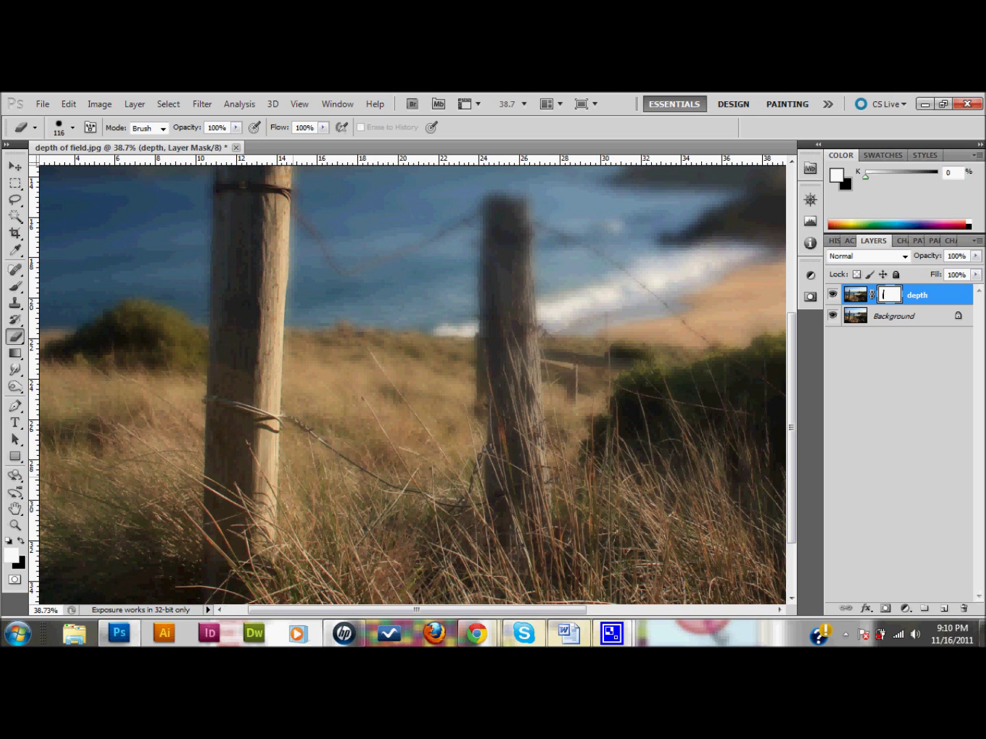
key("ctrl+minus")
key("ctrl+minus")
key("ctrl+minus")
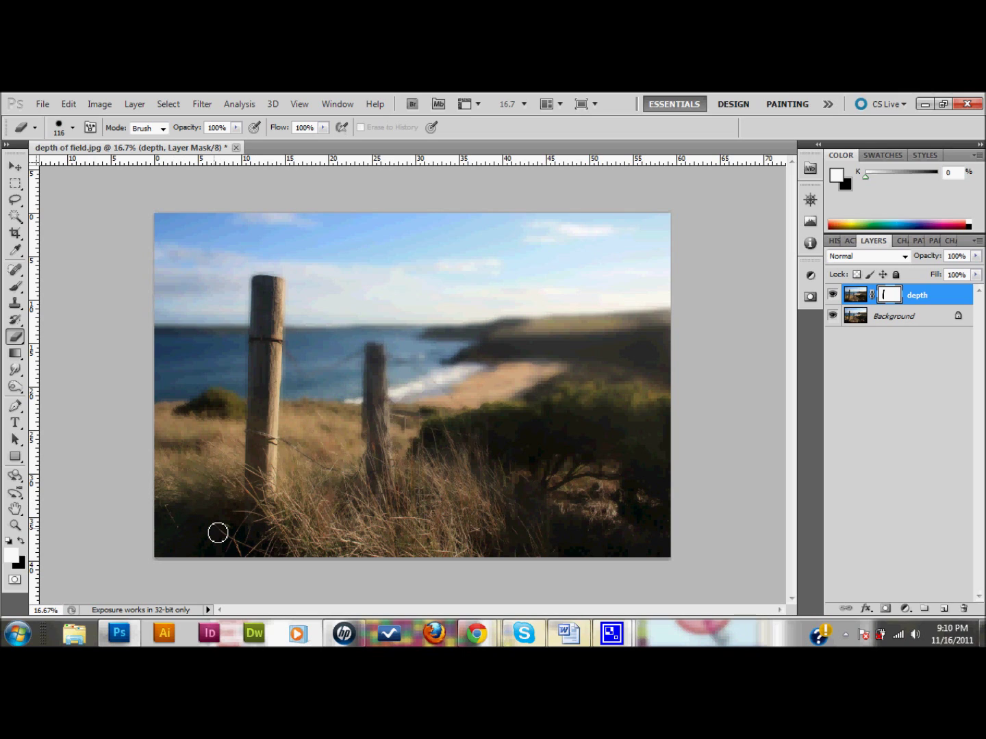
key("bracketright")
key("bracketright")
Paint across the foreground grass with the 150 px brush to reveal it sharp
mouse_move(373, 459)
left_mouse_down()
mouse_move(386, 482)
mouse_move(441, 456)
mouse_move(517, 513)
mouse_move(634, 529)
left_mouse_up()
left_click(15, 166)
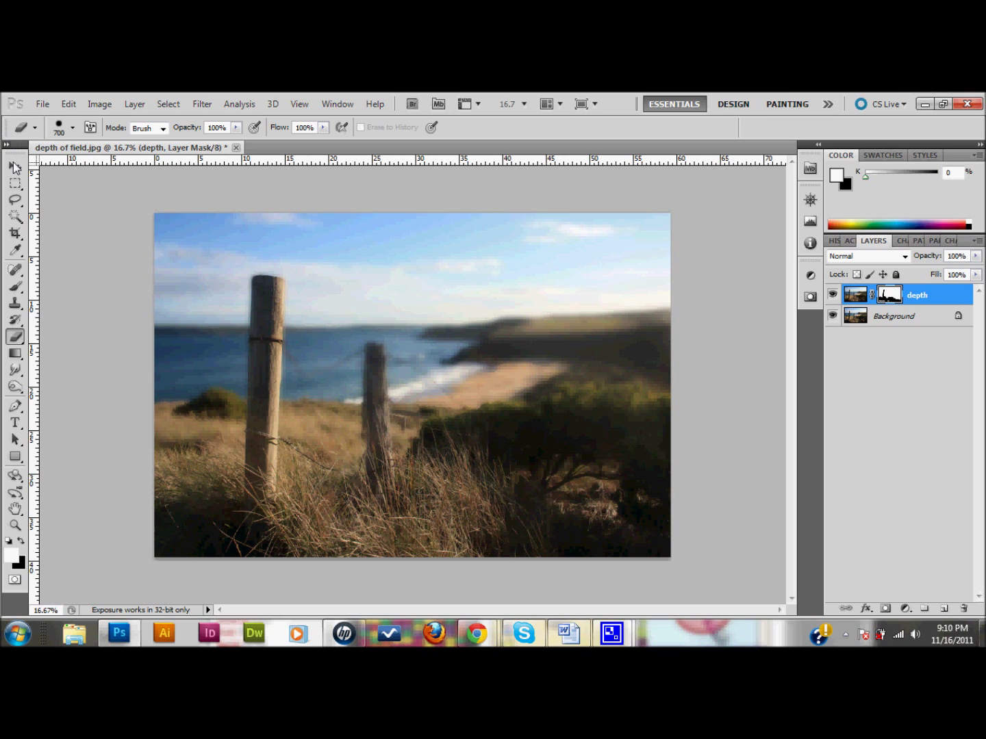